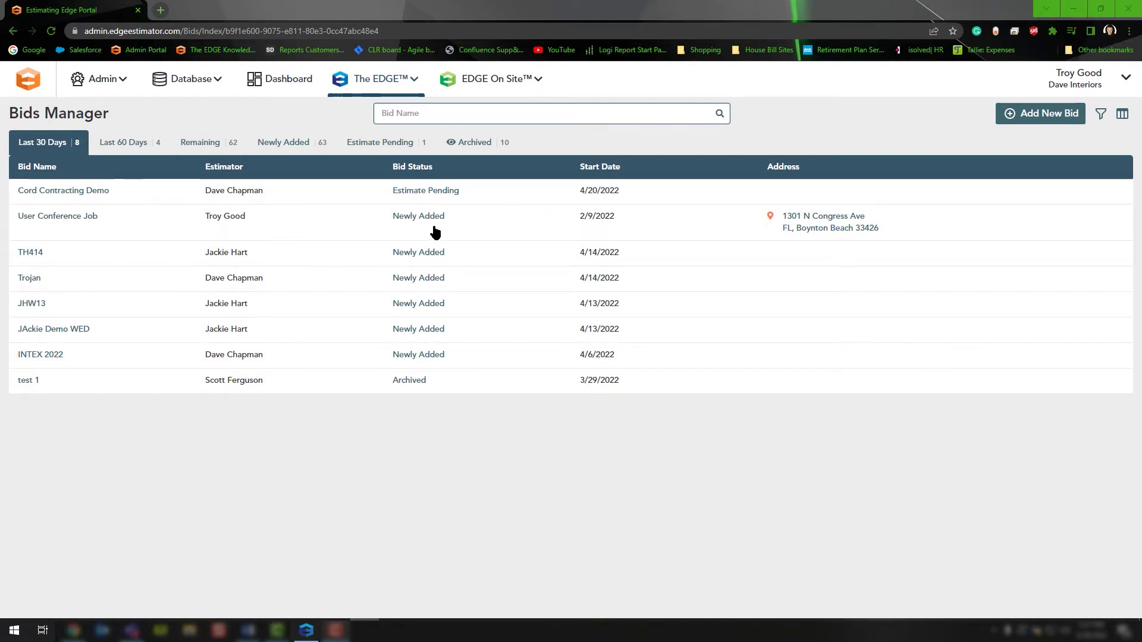
- Open the Roles Manager and bring up the Client Admin role for viewing
{"action": "left_click", "coordinate": [25, 84]}
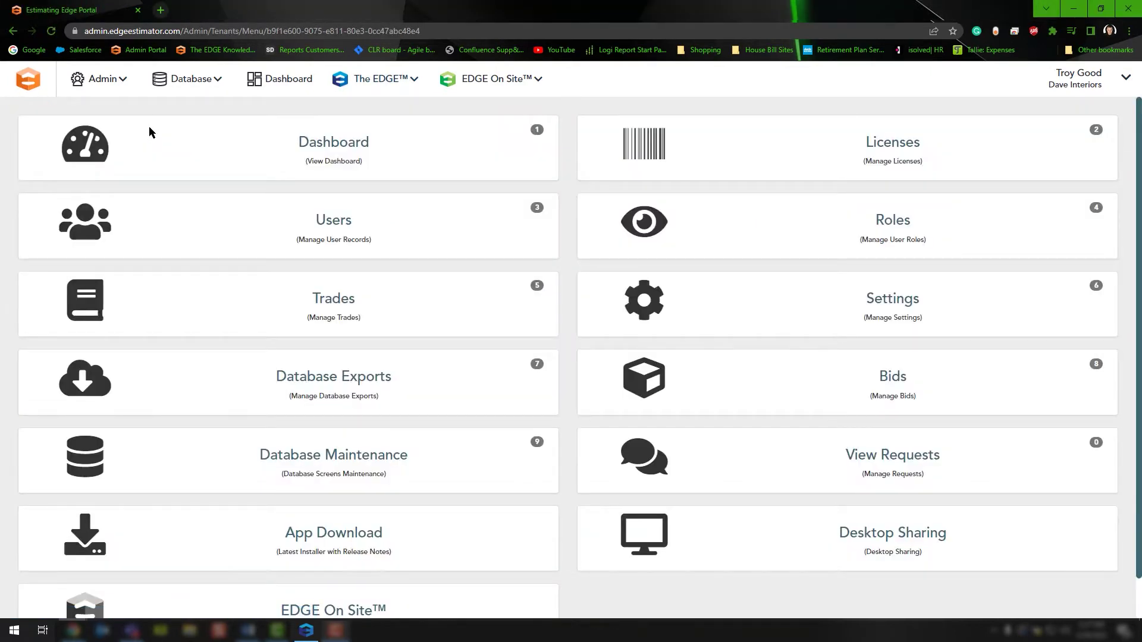
{"action": "left_click", "coordinate": [121, 83]}
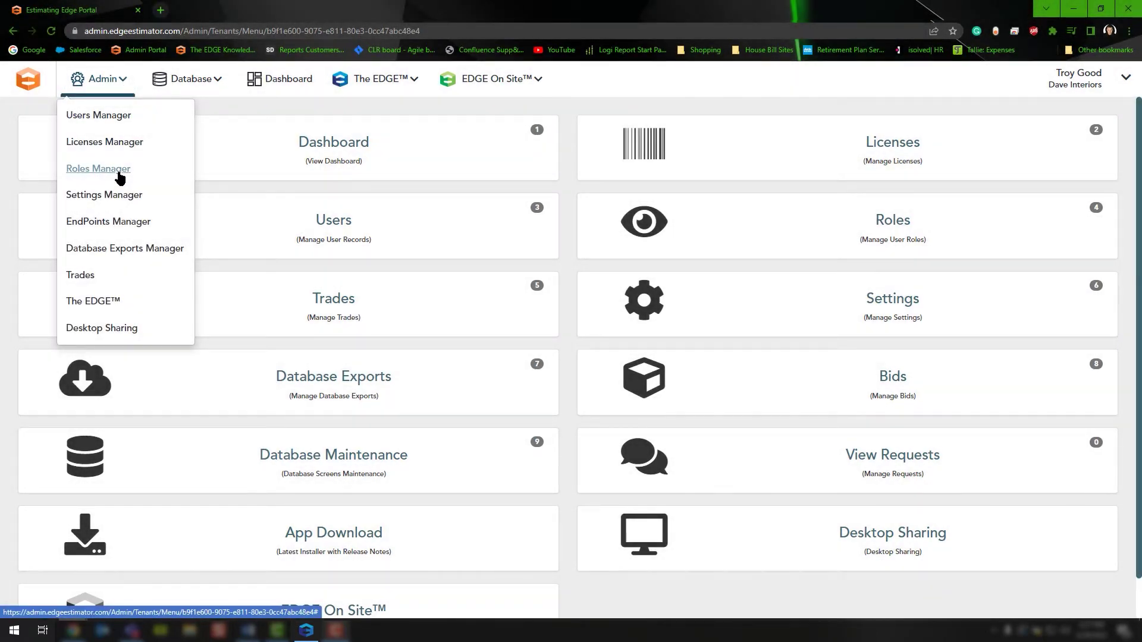
{"action": "left_click", "coordinate": [120, 173]}
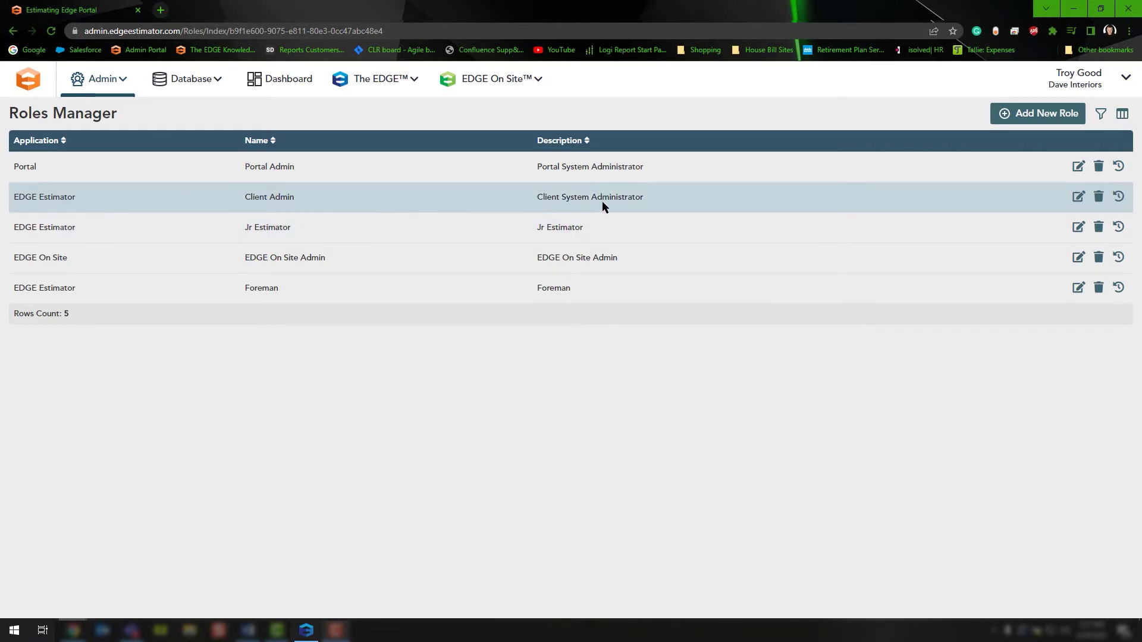
{"action": "left_click", "coordinate": [1080, 198]}
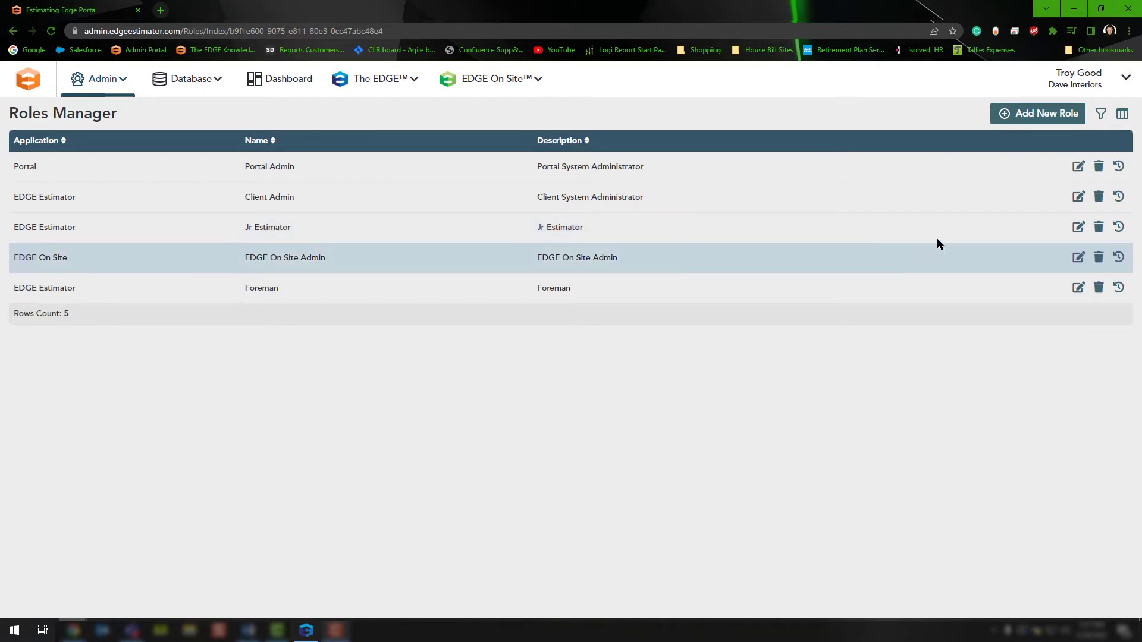
- Grant the Jr Estimator role the View permission for the Database entity and save the role
{"action": "left_click", "coordinate": [1078, 226]}
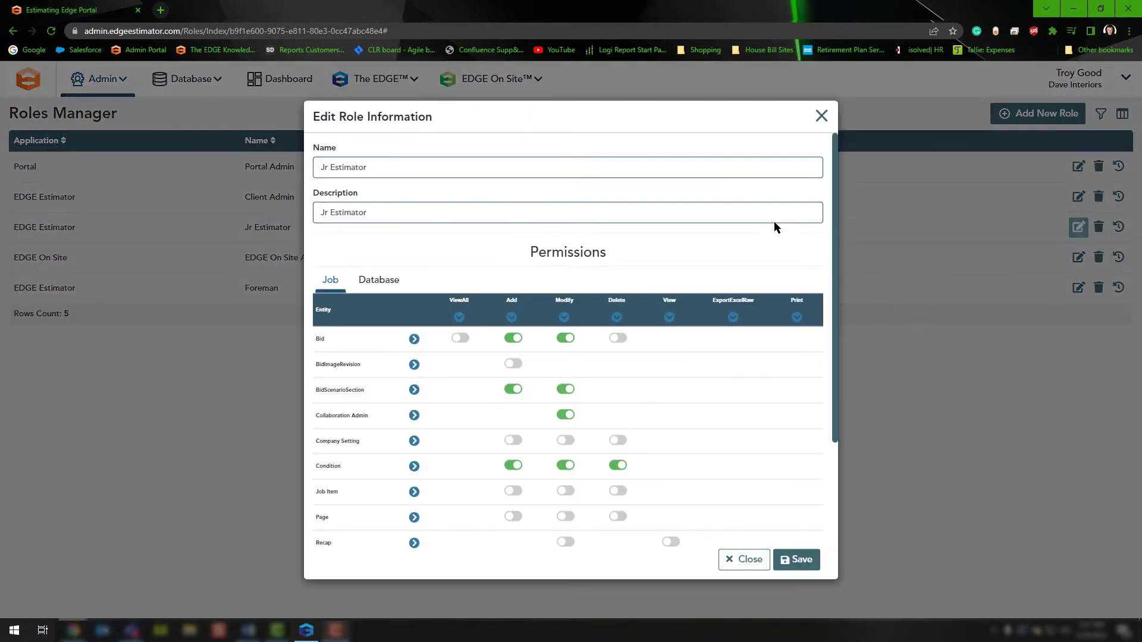
{"action": "scroll", "coordinate": [742, 218], "scroll_direction": "down", "scroll_amount": 2}
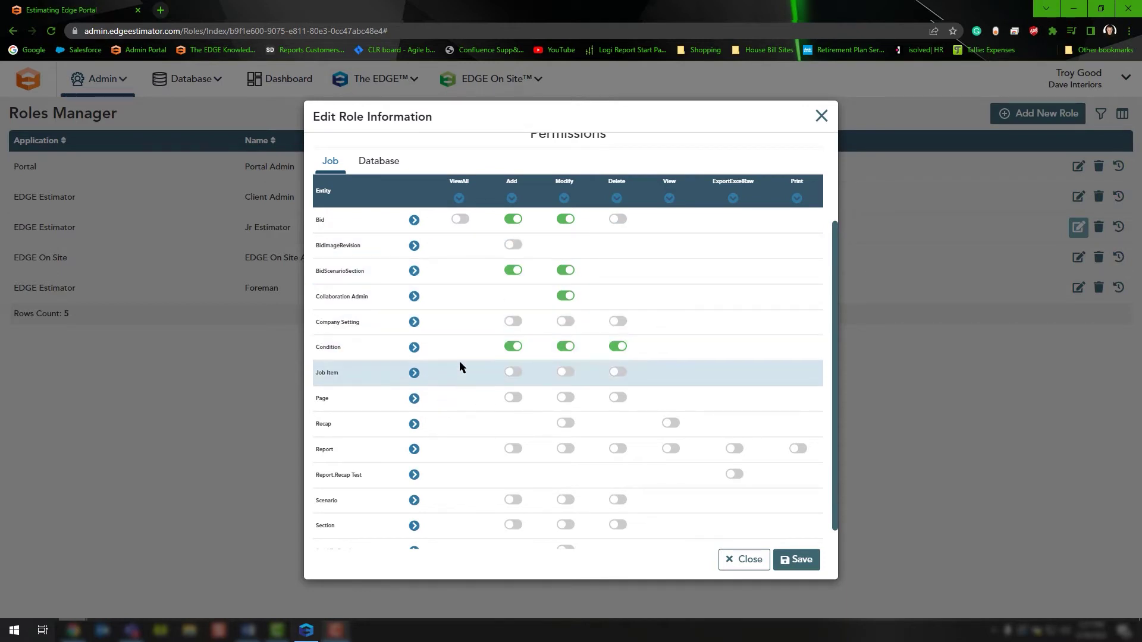
{"action": "left_click", "coordinate": [380, 161]}
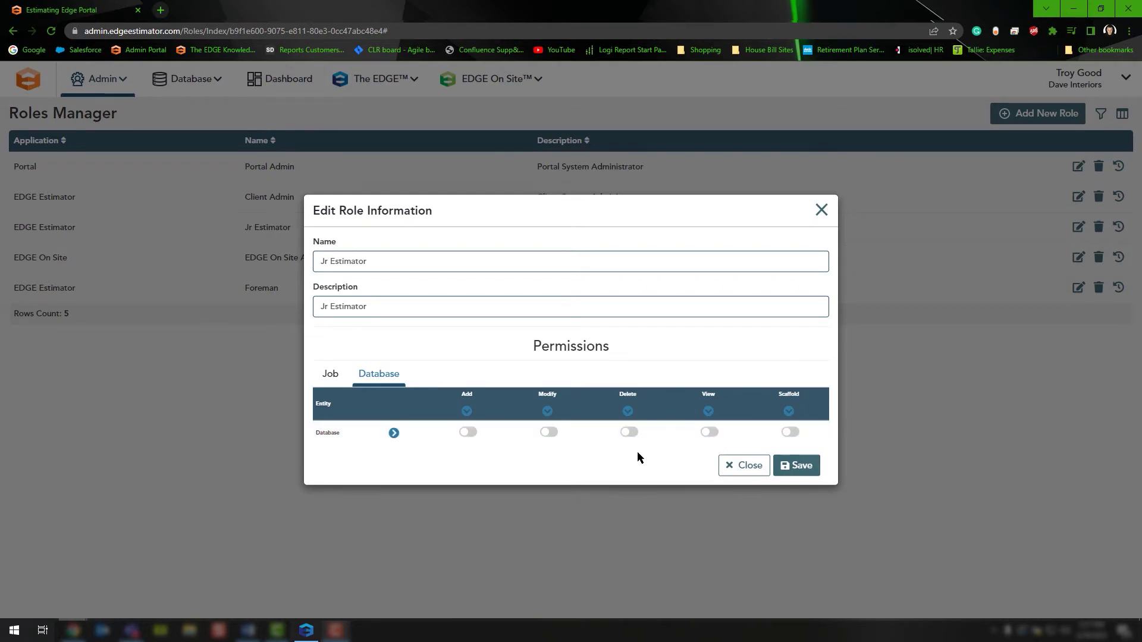
{"action": "left_click", "coordinate": [710, 434]}
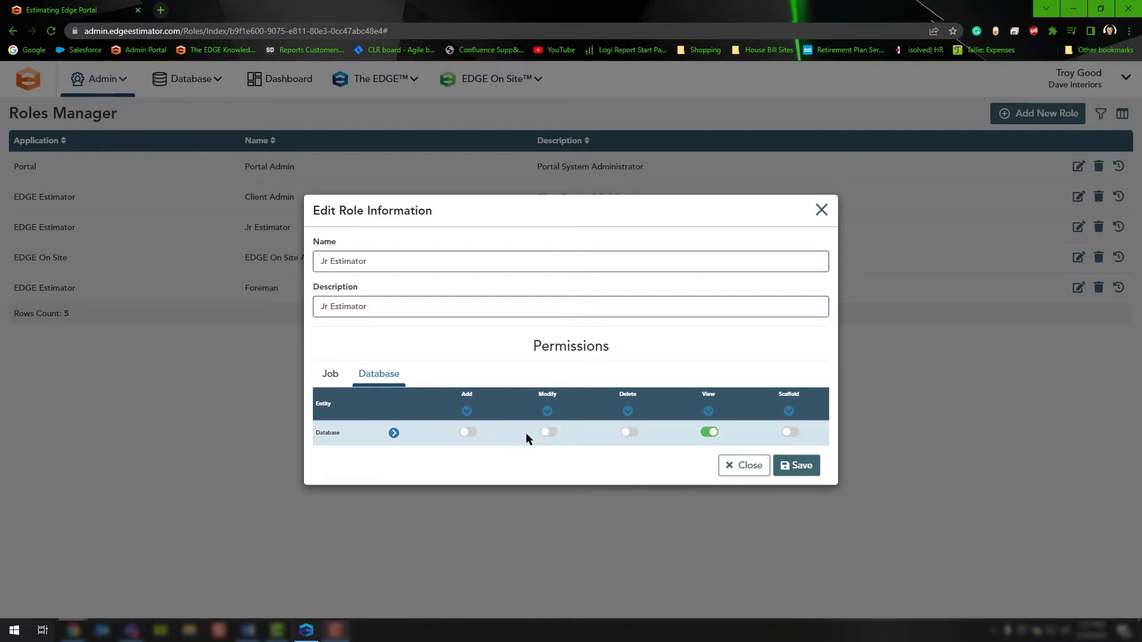
{"action": "left_click", "coordinate": [807, 471]}
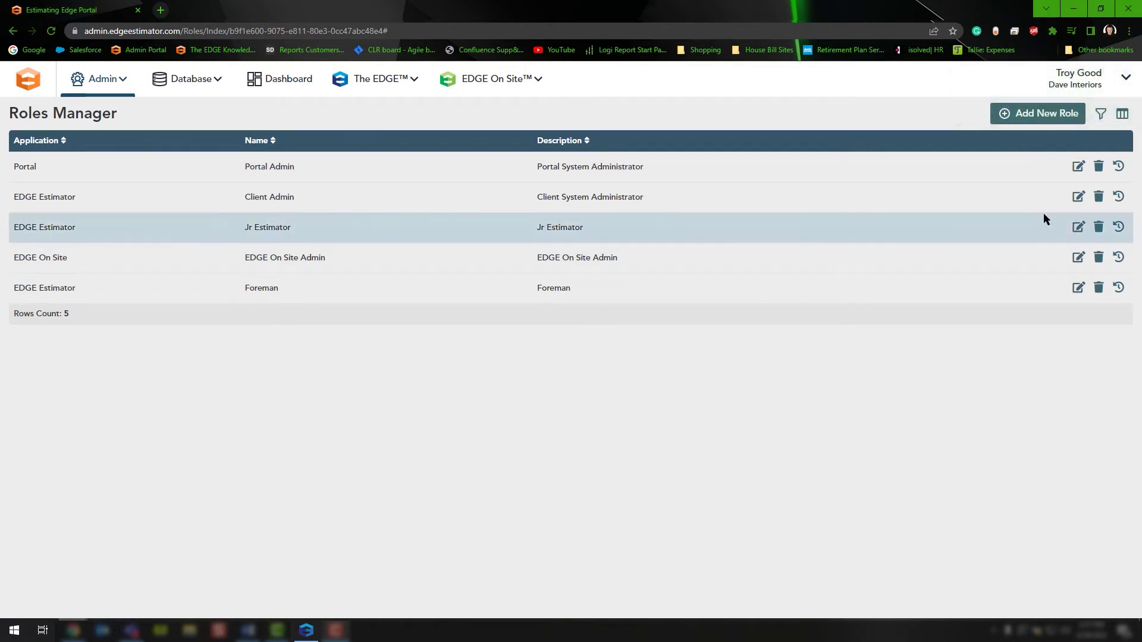
- Start a new role with "Portal Role - Estimator" as both its name and description
{"action": "left_click", "coordinate": [1044, 115]}
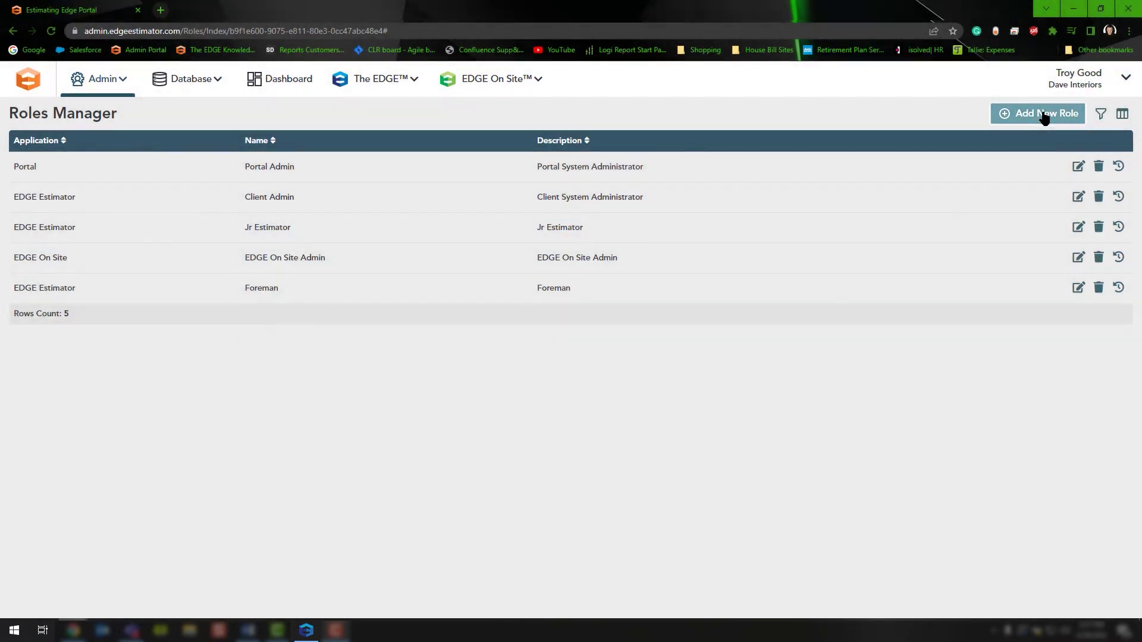
{"action": "left_click", "coordinate": [1043, 114]}
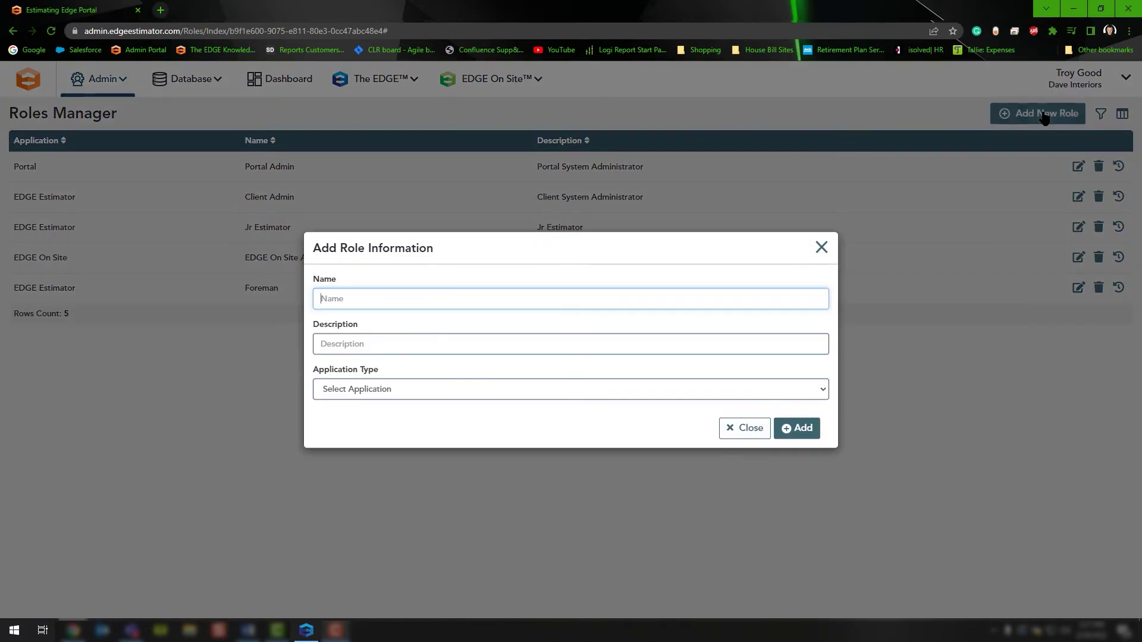
{"action": "left_click", "coordinate": [345, 298]}
{"action": "type", "text": "Protal Role - Estimator"}
{"action": "right_click", "coordinate": [336, 300]}
{"action": "left_click", "coordinate": [358, 310]}
{"action": "left_click_drag", "start_coordinate": [430, 297], "coordinate": [173, 305]}
{"action": "key", "text": "ctrl+c"}
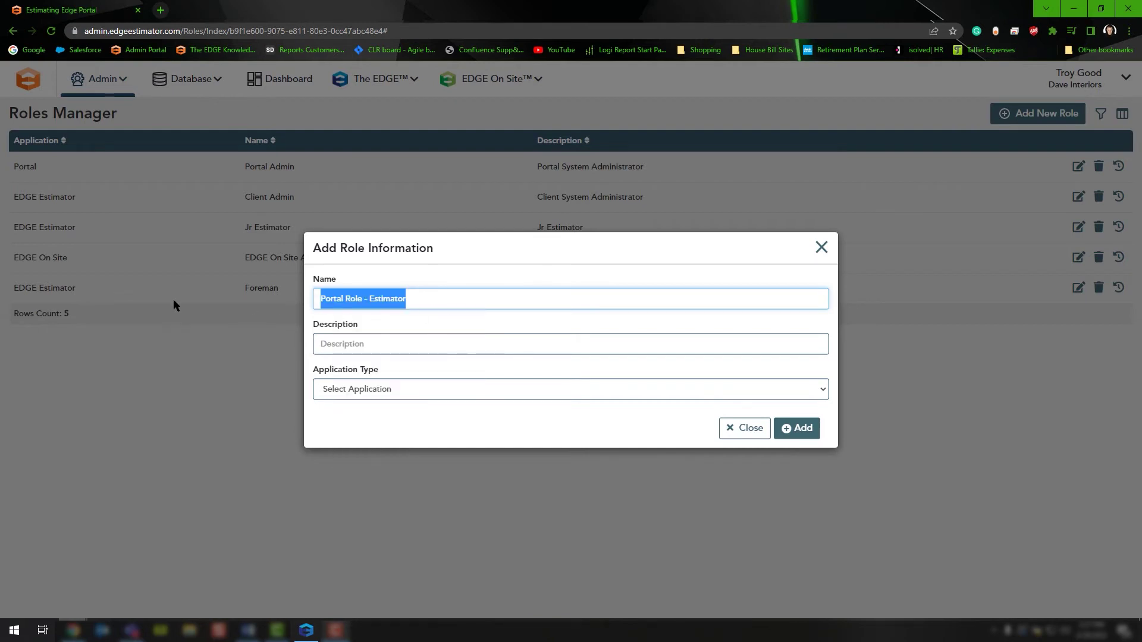
{"action": "left_click", "coordinate": [342, 344]}
{"action": "key", "text": "ctrl+v"}
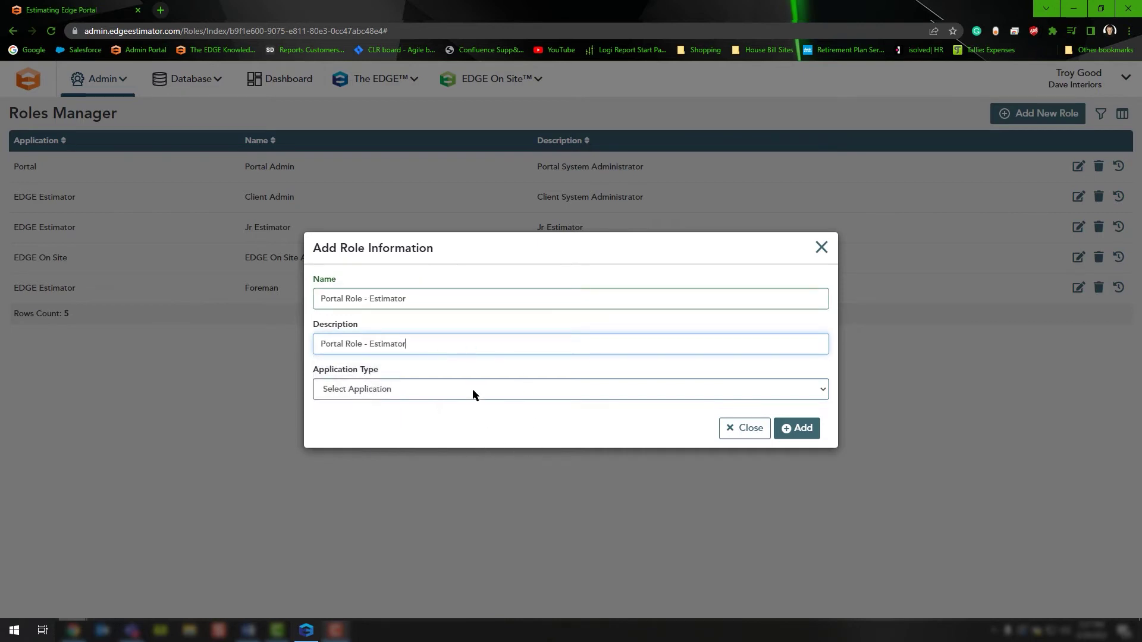
- Set the new role's application type to Portal and add the role
{"action": "left_click", "coordinate": [569, 389]}
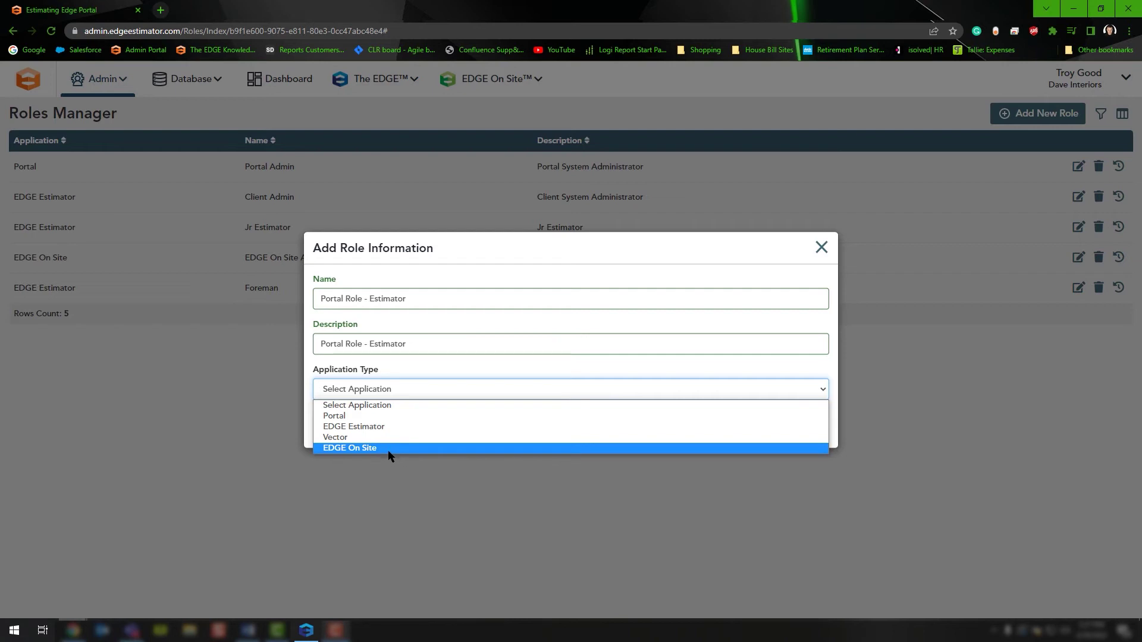
{"action": "left_click", "coordinate": [348, 416]}
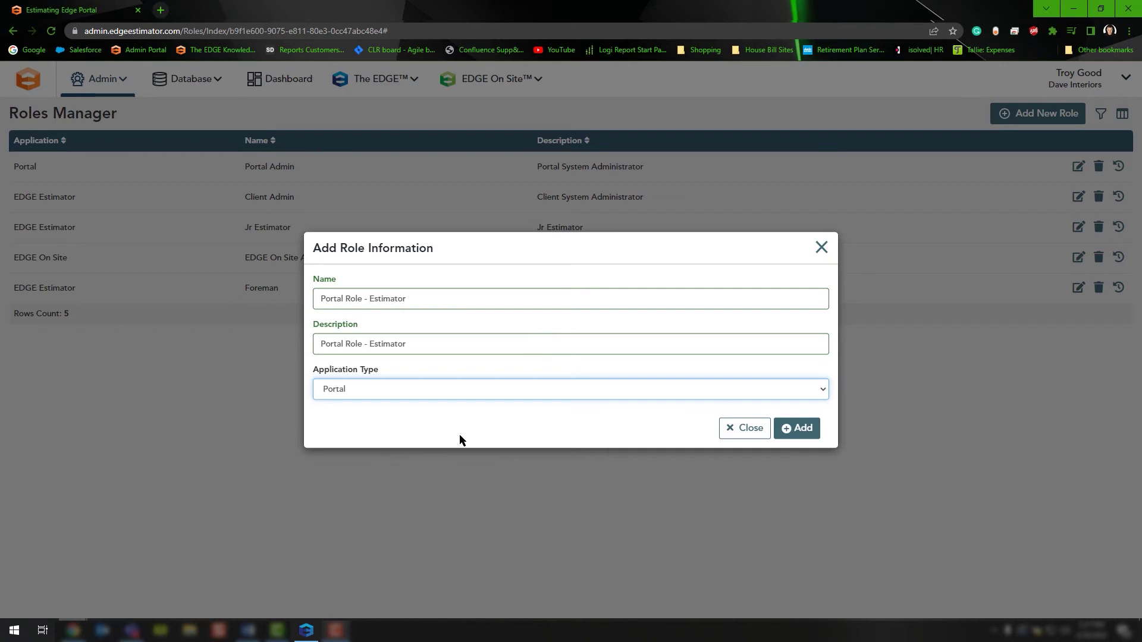
{"action": "left_click", "coordinate": [798, 441]}
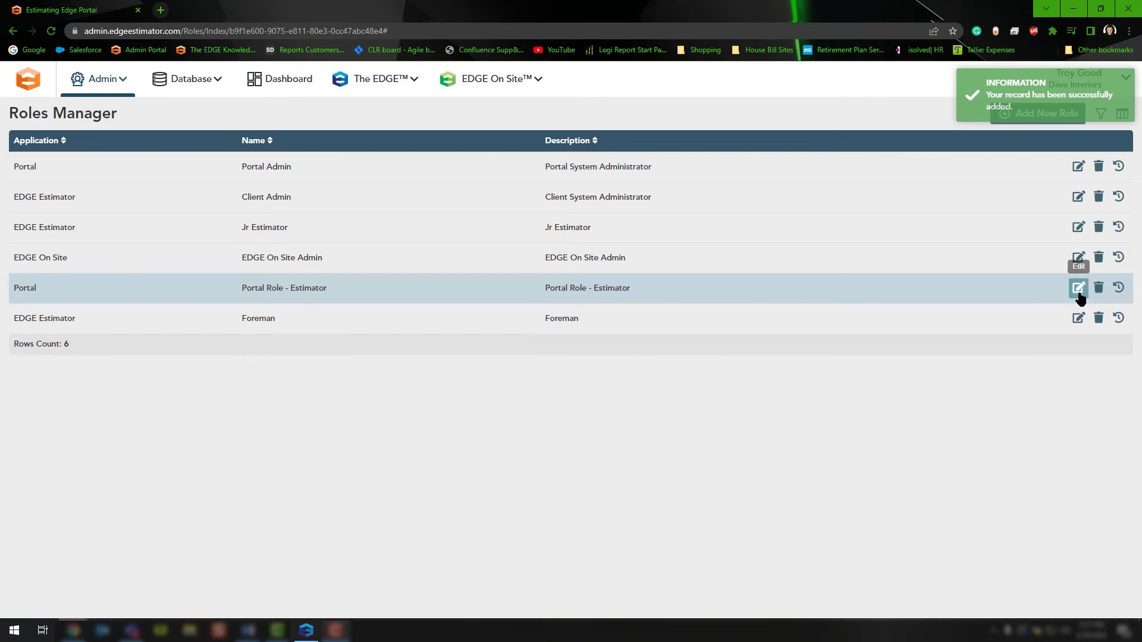
- Edit the Portal Role - Estimator role and enable its ModifyJobStatus and View job permissions for Bids
{"action": "left_click", "coordinate": [1079, 291]}
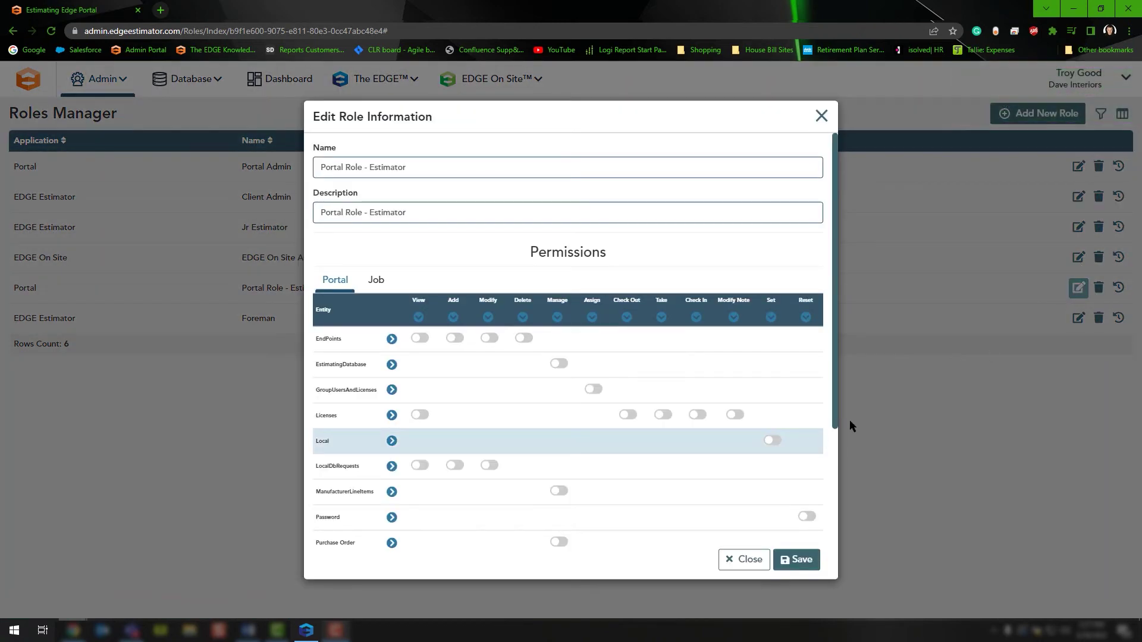
{"action": "left_click_drag", "start_coordinate": [834, 217], "coordinate": [626, 232]}
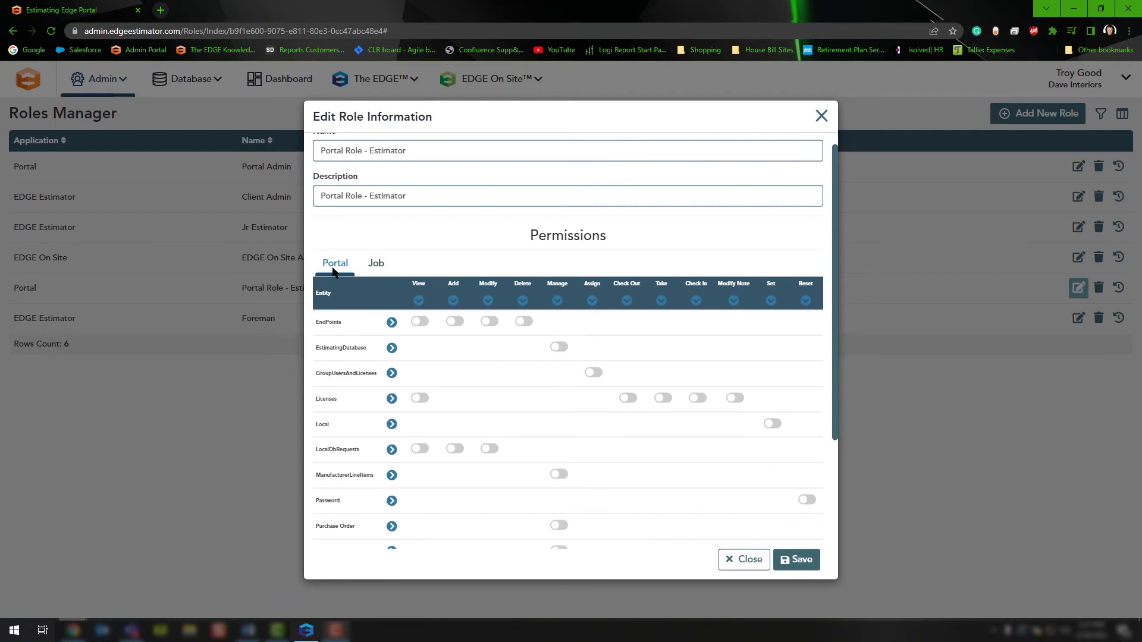
{"action": "left_click", "coordinate": [377, 264]}
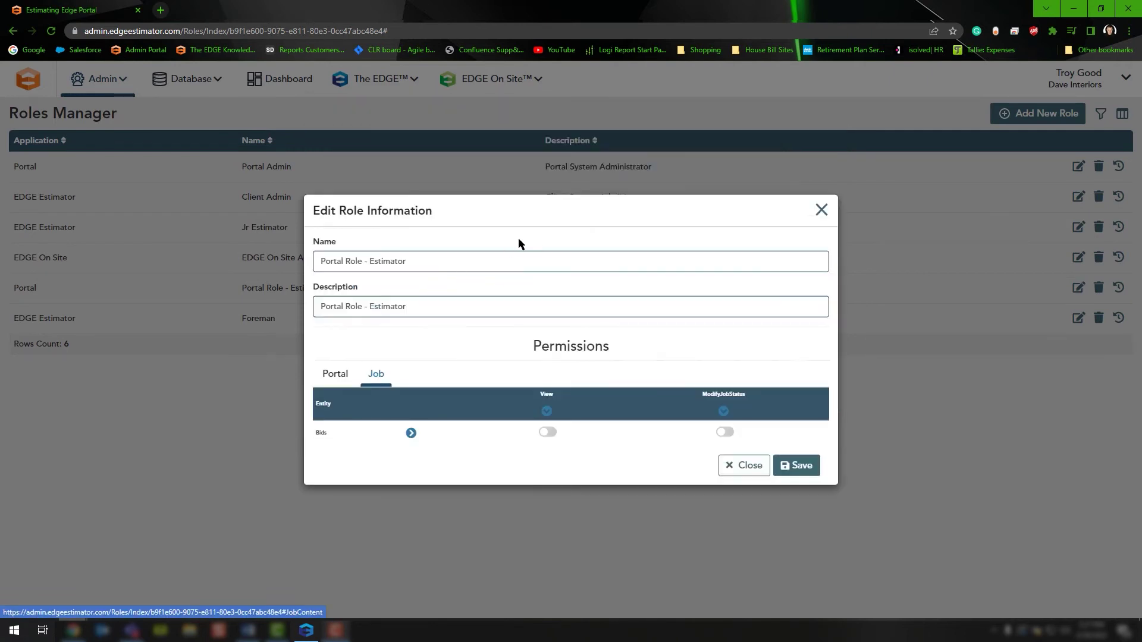
{"action": "left_click", "coordinate": [725, 437]}
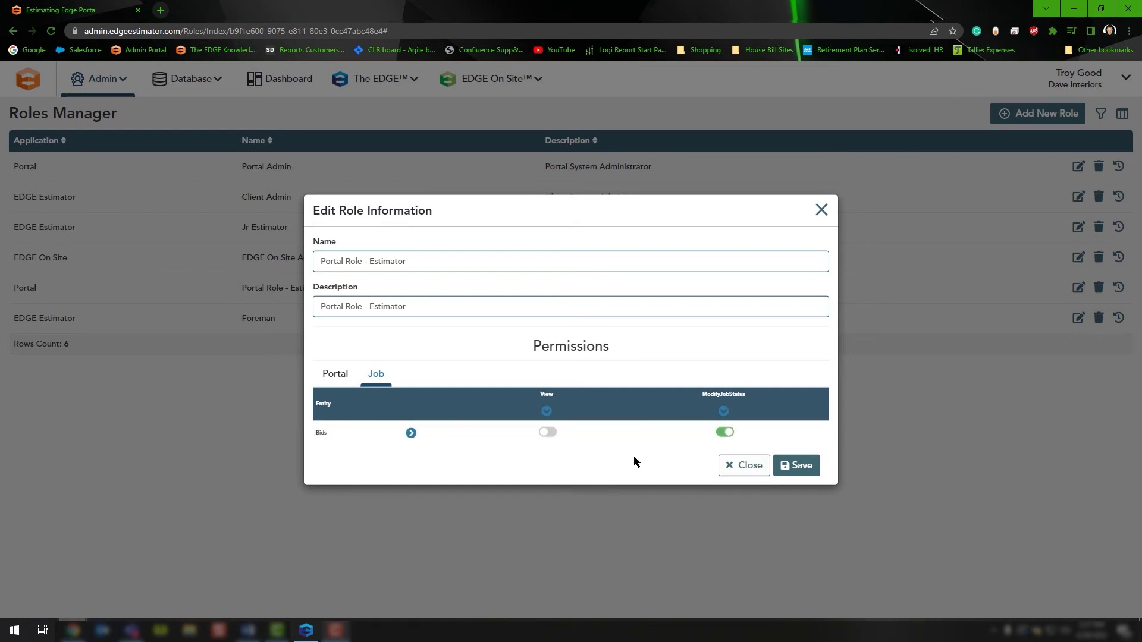
{"action": "left_click", "coordinate": [549, 436]}
- Enable the role's portal permissions for Password Reset and Licenses View, and review the remaining portal entities
{"action": "left_click", "coordinate": [334, 373]}
{"action": "scroll", "coordinate": [551, 376], "scroll_direction": "down", "scroll_amount": 2}
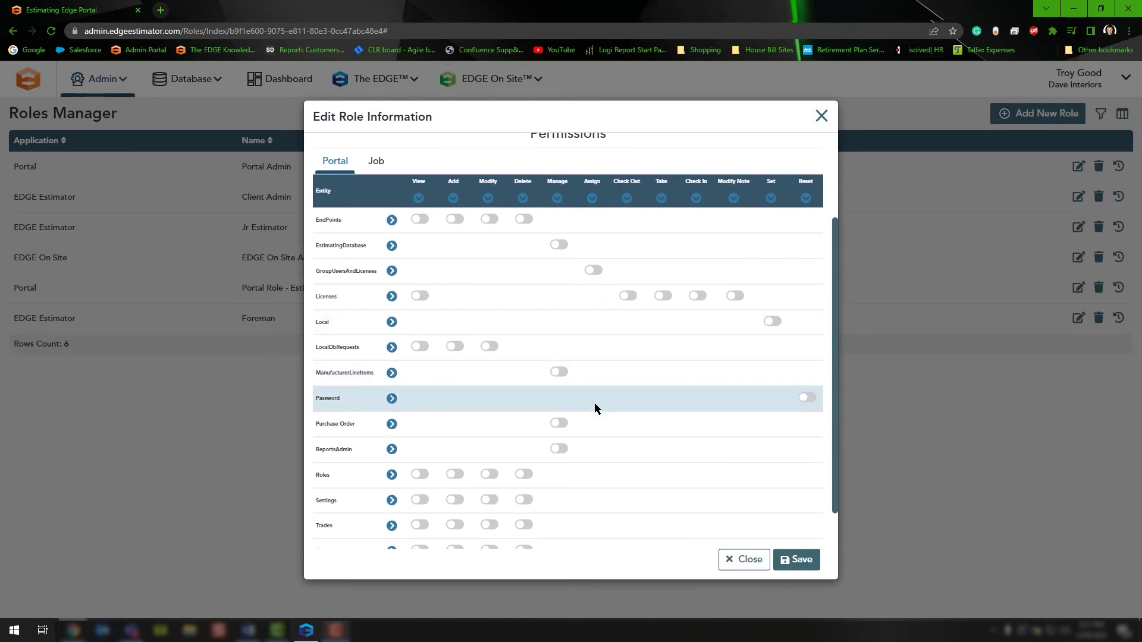
{"action": "left_click", "coordinate": [805, 397]}
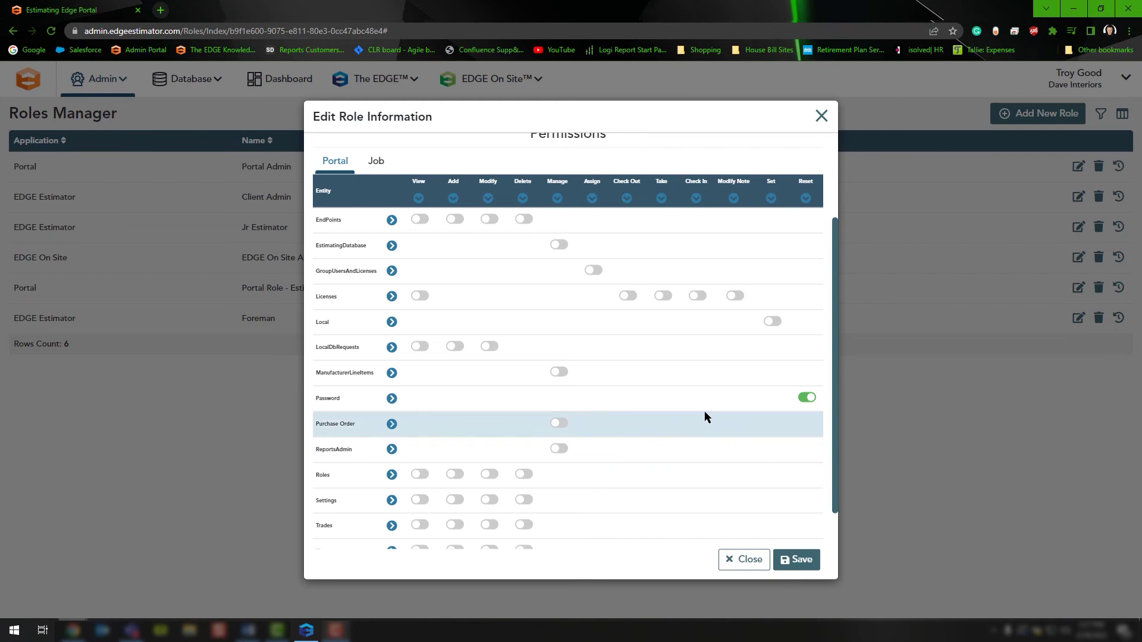
{"action": "left_click", "coordinate": [420, 297]}
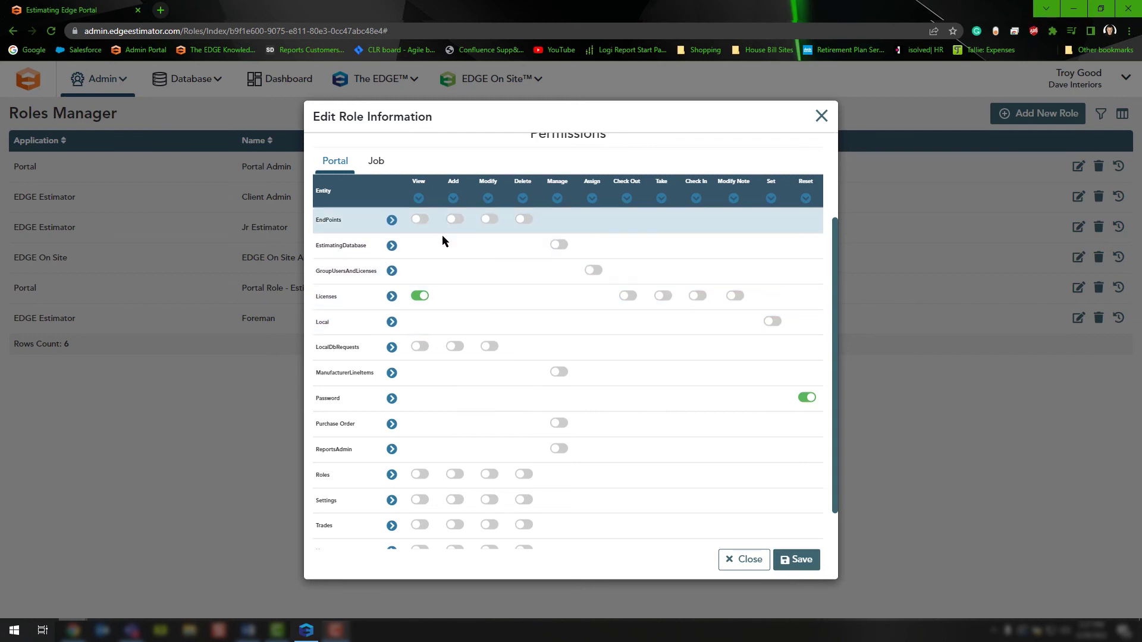
{"action": "scroll", "coordinate": [512, 334], "scroll_direction": "down", "scroll_amount": 1}
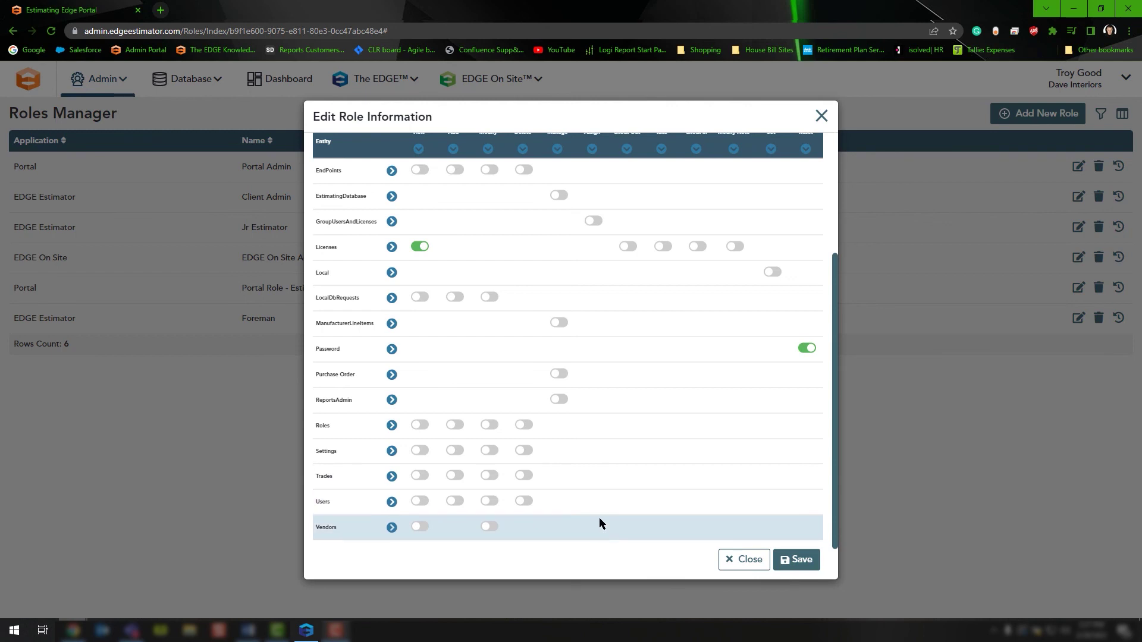
{"action": "scroll", "coordinate": [602, 519], "scroll_direction": "up", "scroll_amount": 3}
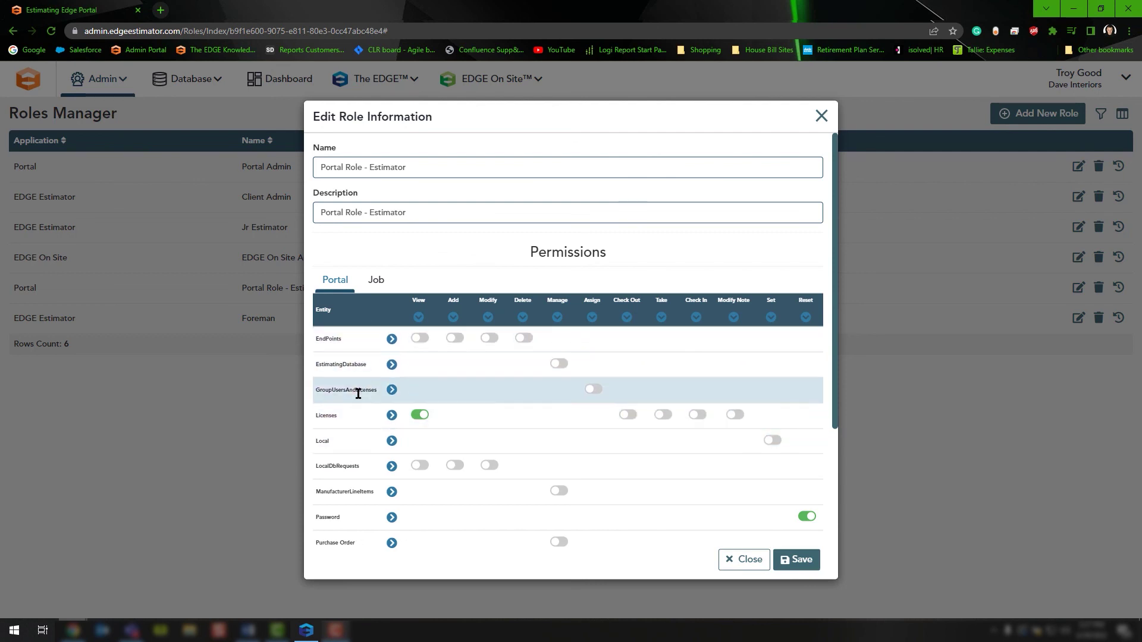
{"action": "scroll", "coordinate": [364, 437], "scroll_direction": "down", "scroll_amount": 1}
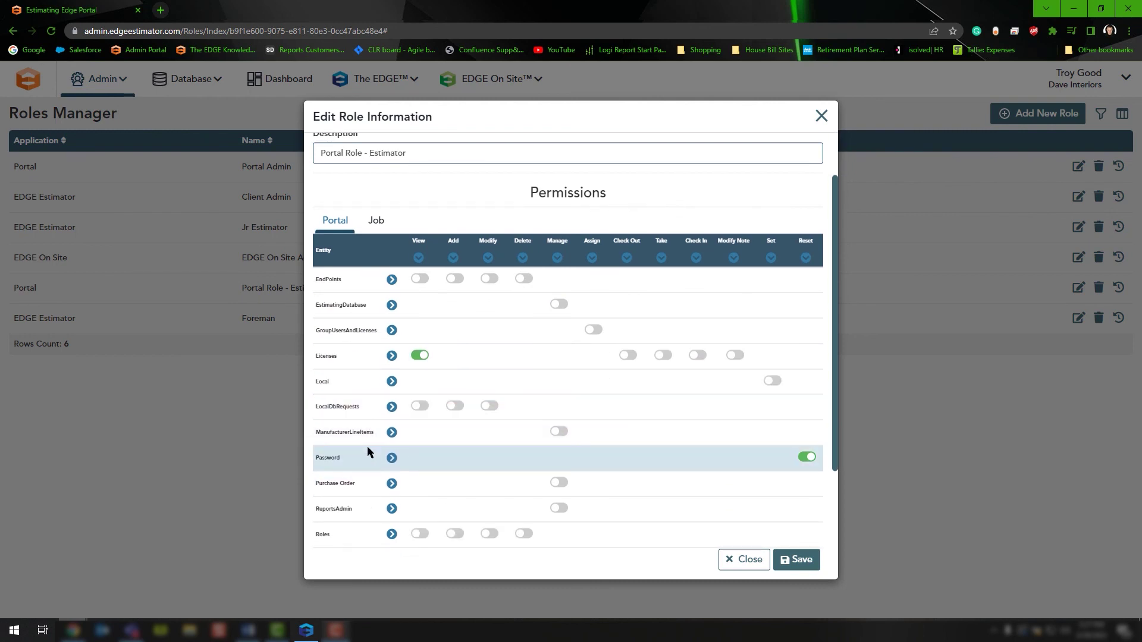